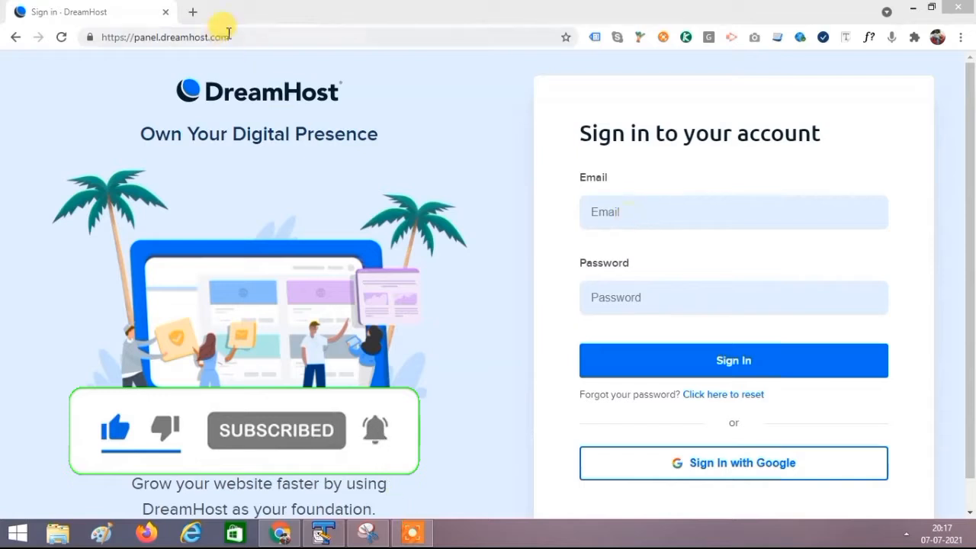
Step: Sign in to DreamHost Panel with the account e-mail and password
click(257, 37)
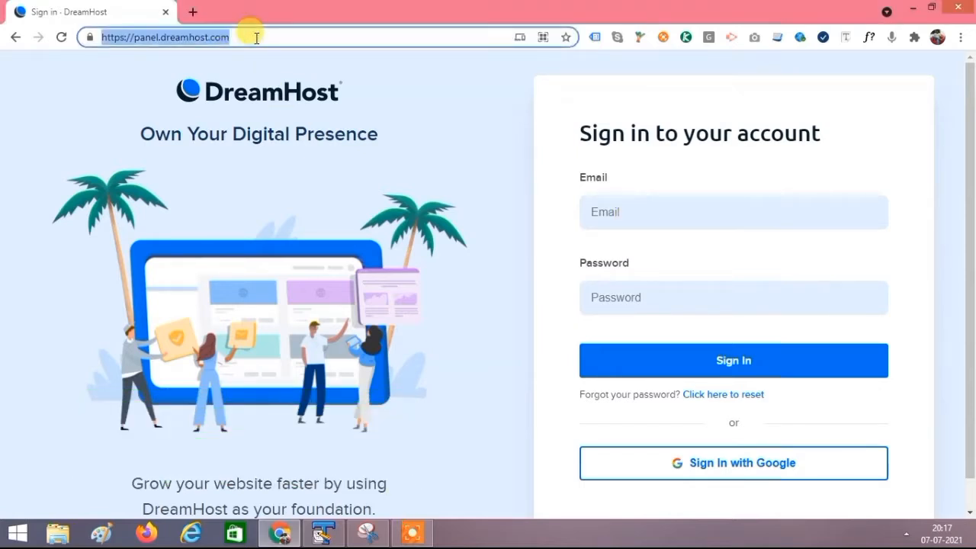
click(647, 213)
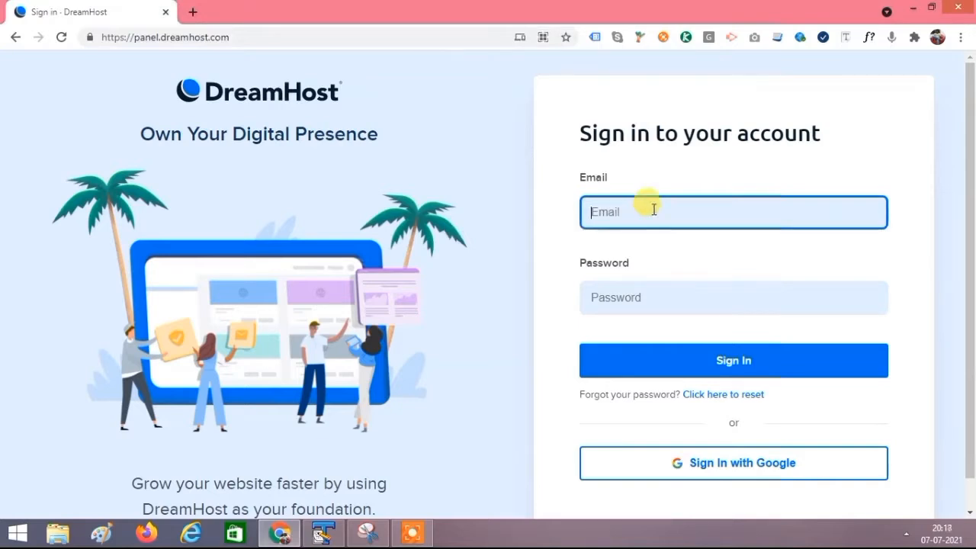
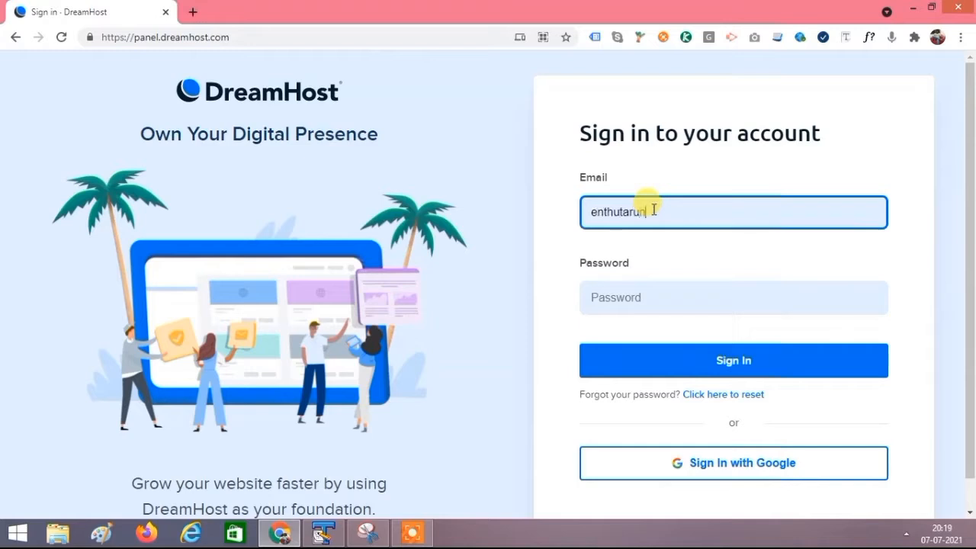
key(Tab)
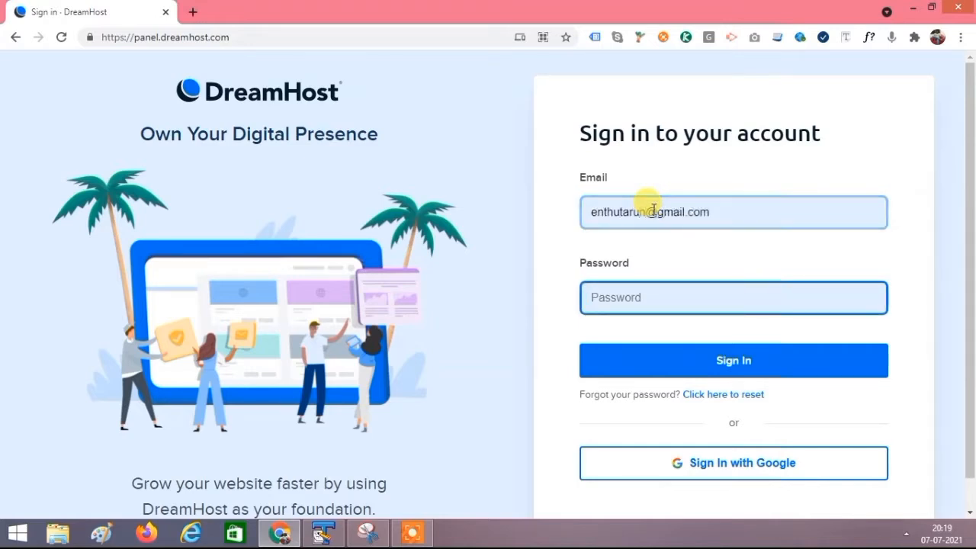
text(•)
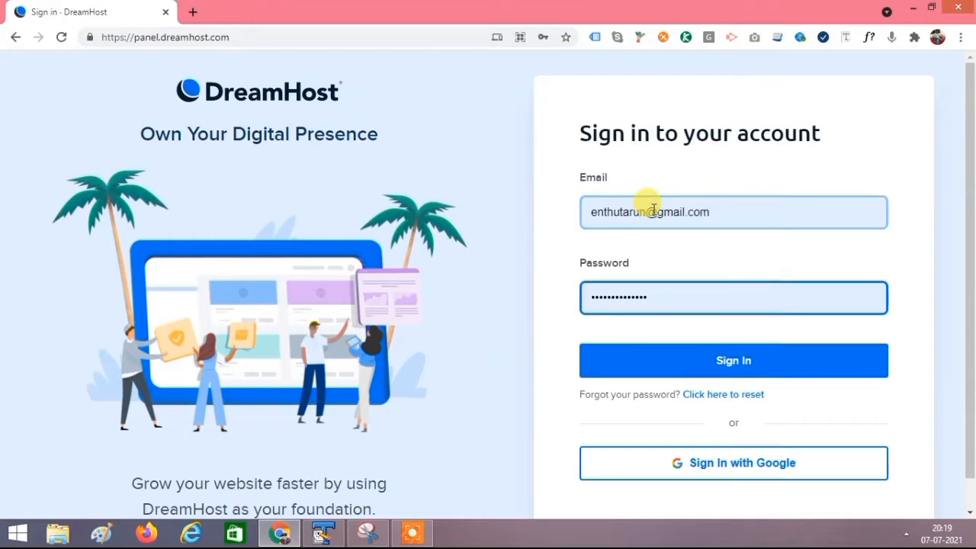
click(692, 370)
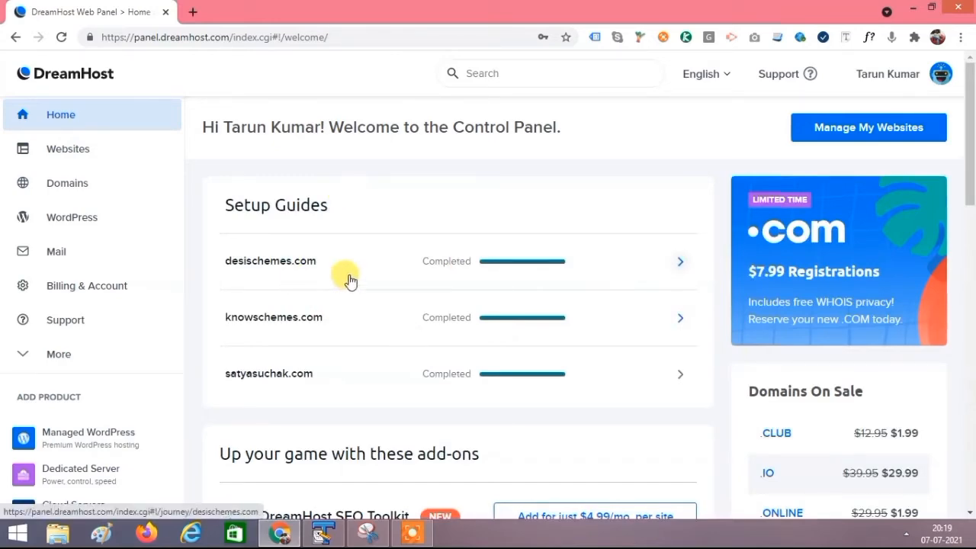
Step: Open Manage Domains from the Domains section of the sidebar
scroll(351, 282, down, 2)
scroll(457, 263, down, 2)
scroll(453, 306, up, 3)
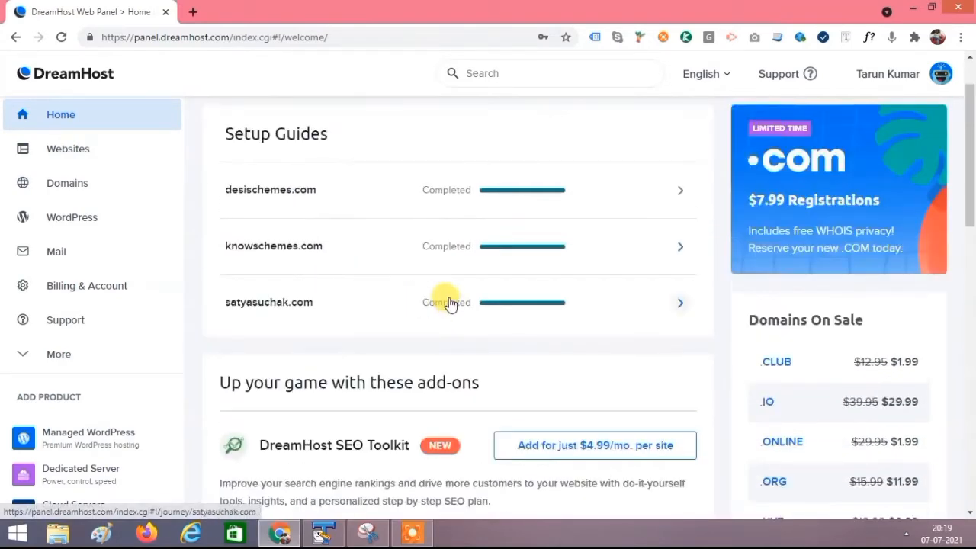
click(66, 187)
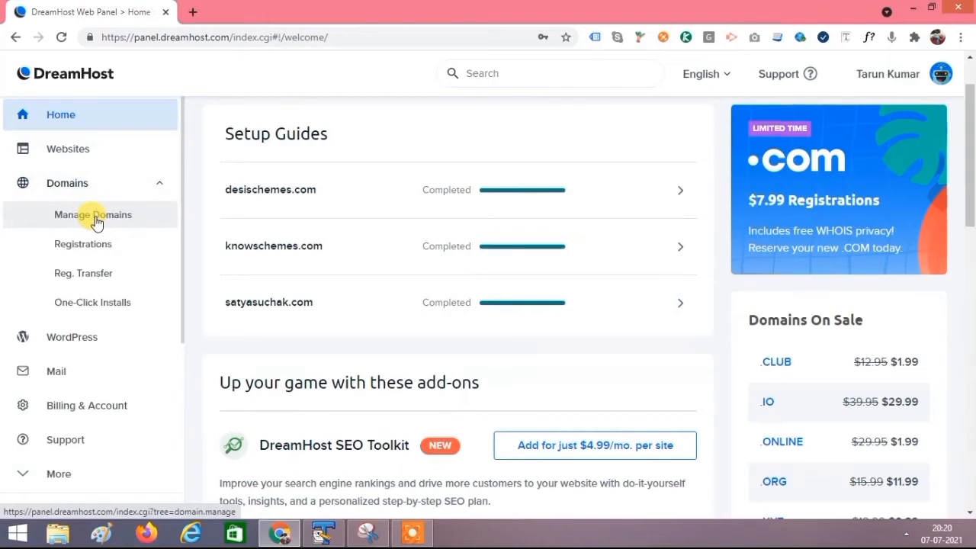
click(126, 188)
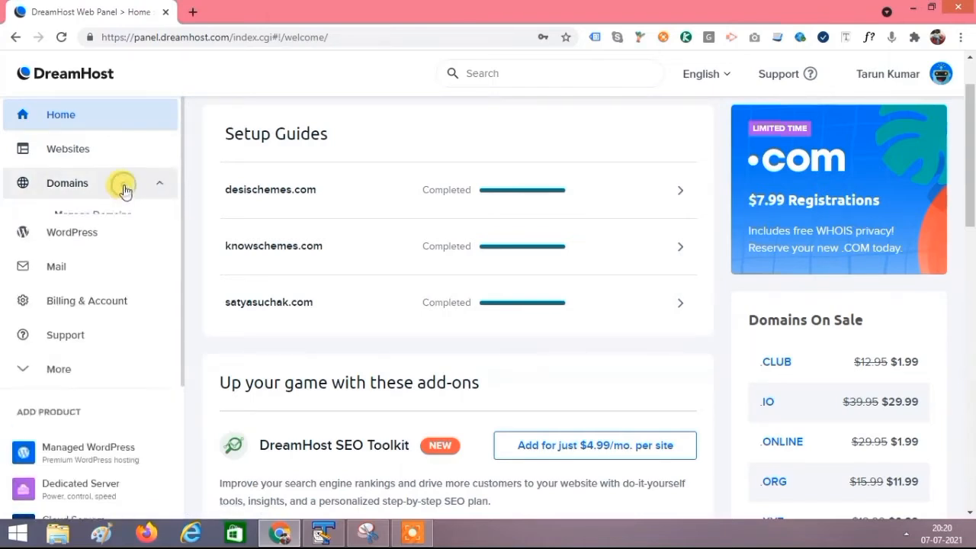
click(126, 190)
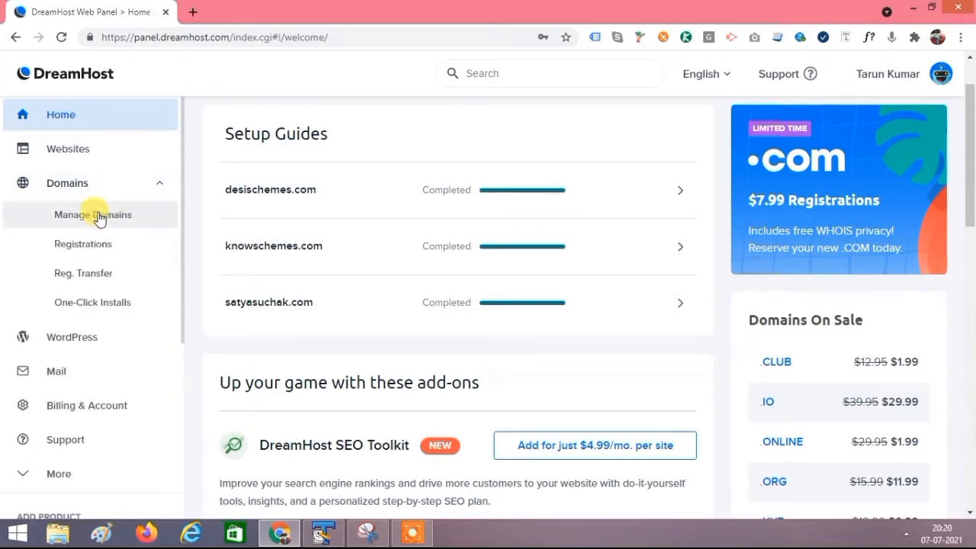
click(98, 216)
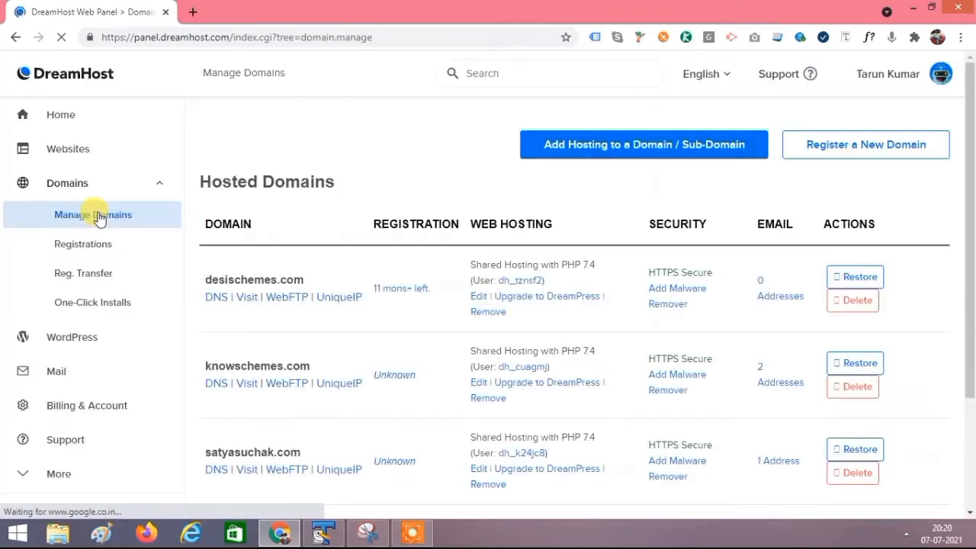
scroll(436, 285, down, 2)
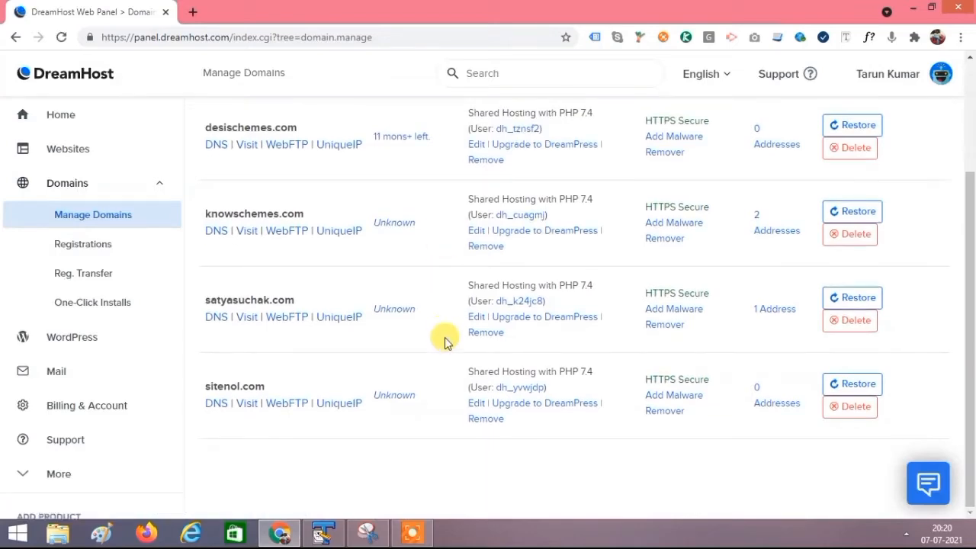
scroll(433, 292, up, 2)
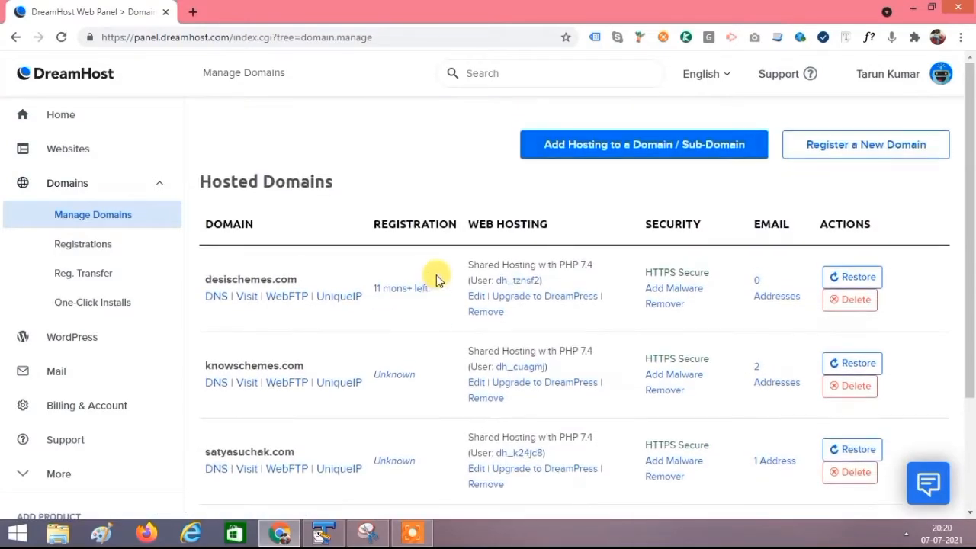
scroll(435, 280, down, 2)
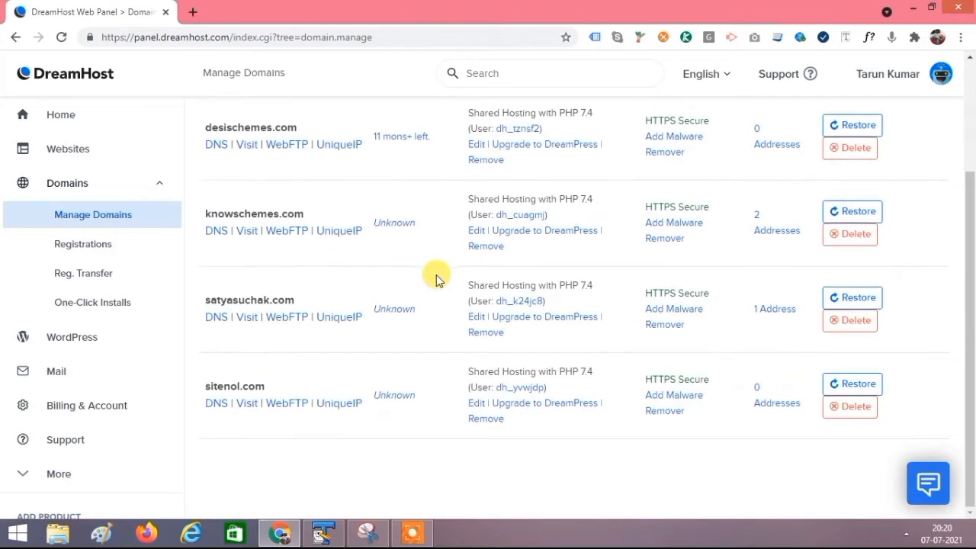
scroll(435, 276, up, 2)
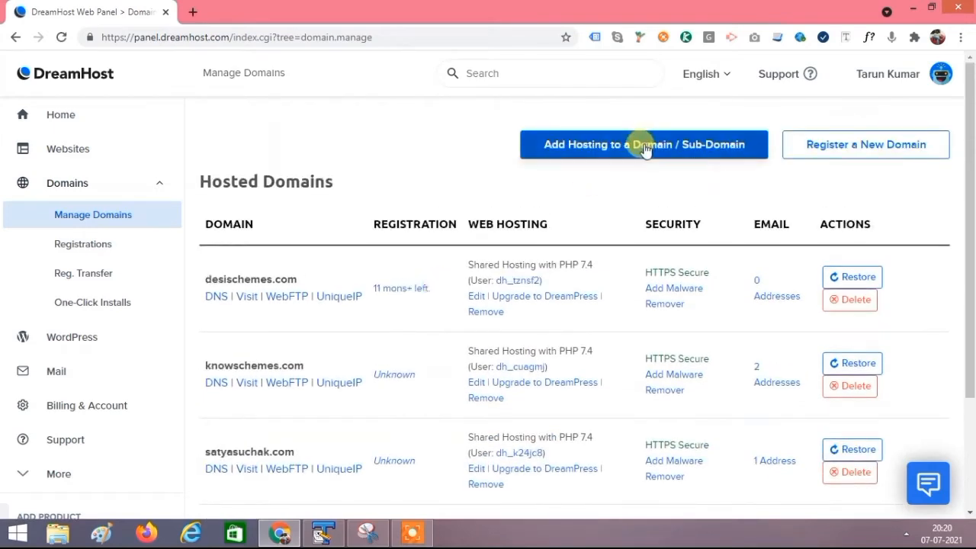
Step: Start Add Hosting to a Domain and enter sitenol.in as the domain to host
click(603, 148)
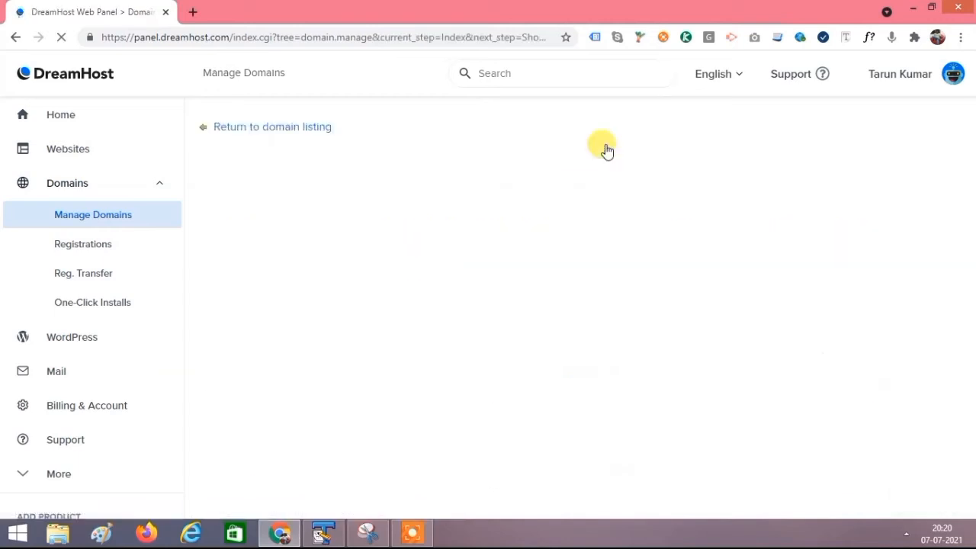
click(477, 252)
text(si)
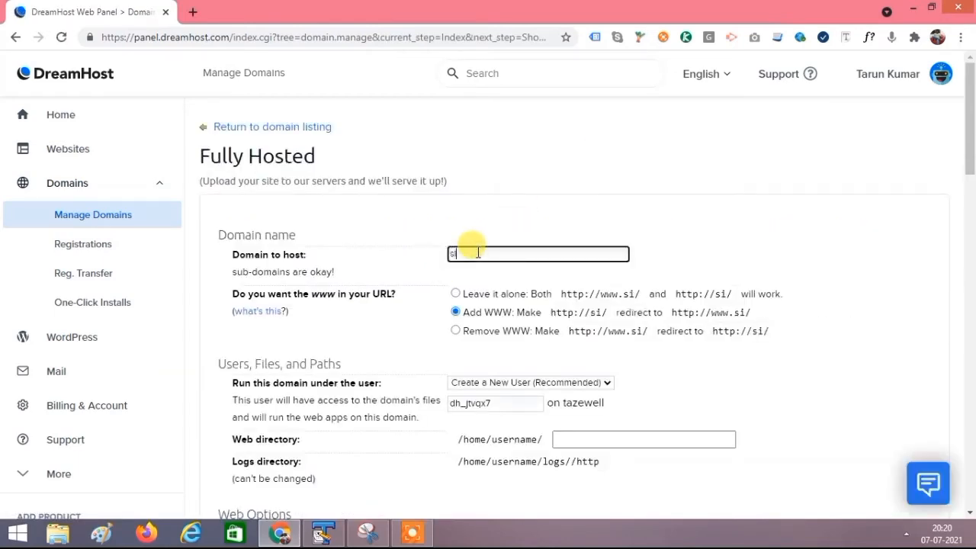
text(tenol.in)
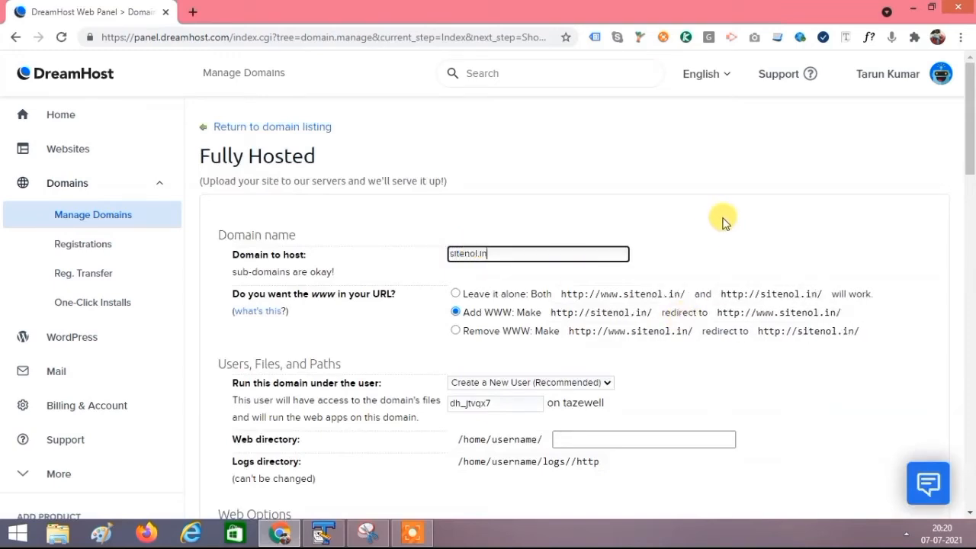
scroll(723, 226, down, 3)
drag(534, 113, 452, 112)
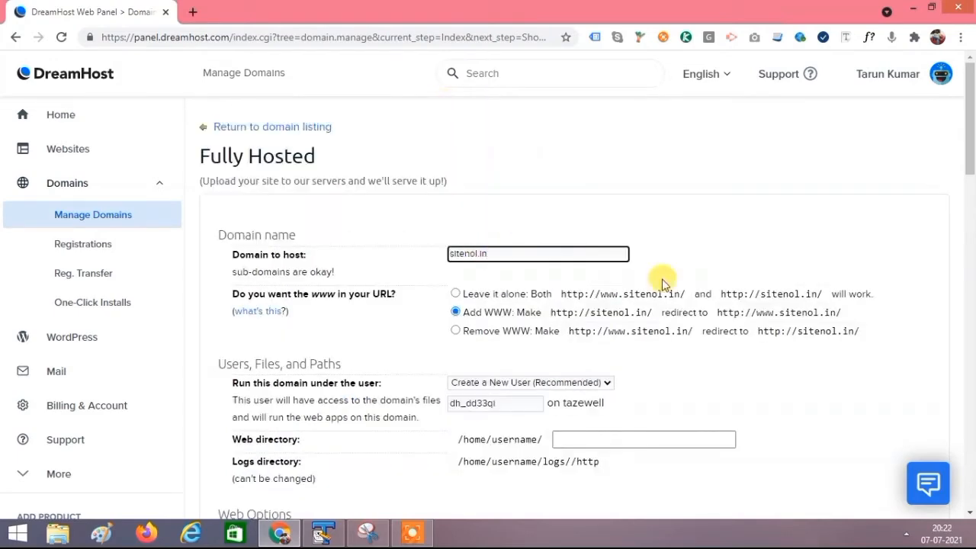
scroll(662, 285, down, 2)
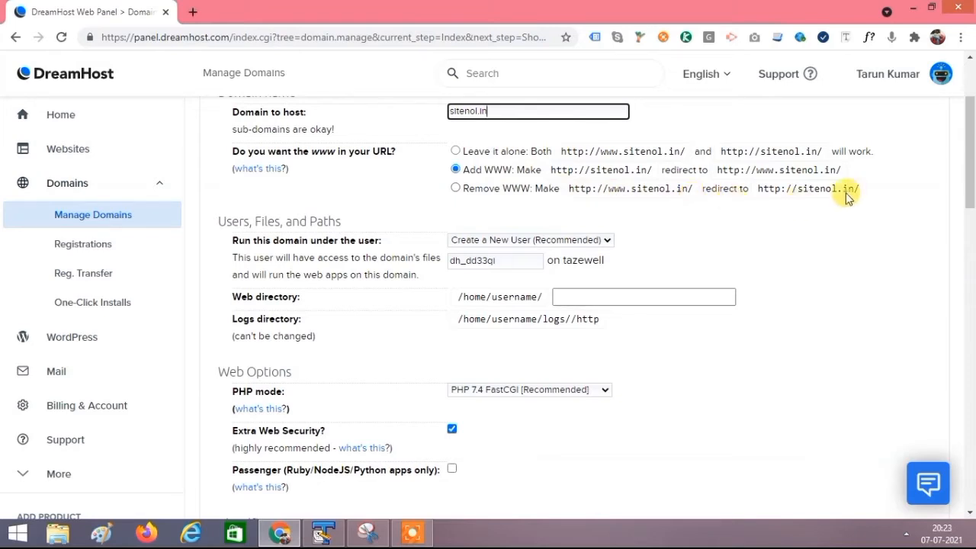
click(455, 189)
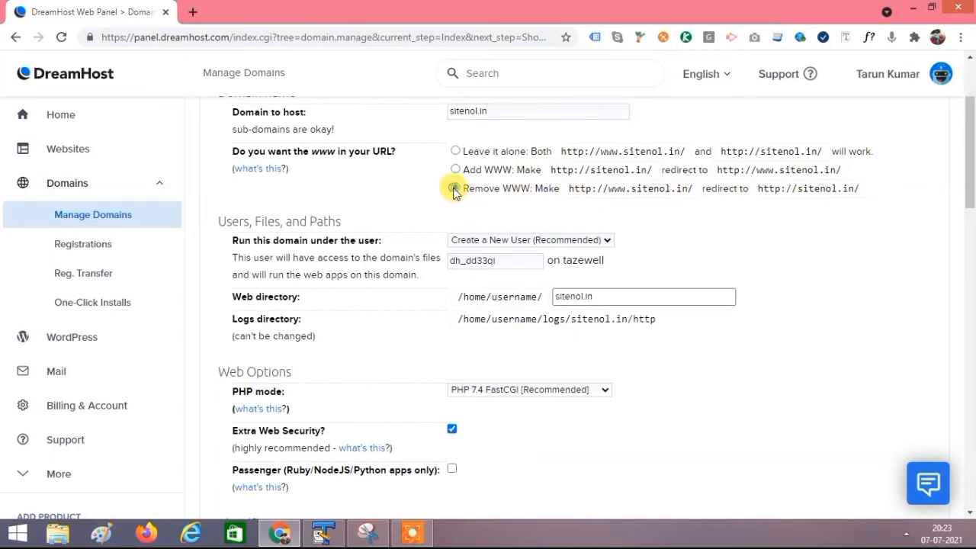
scroll(817, 248, down, 1)
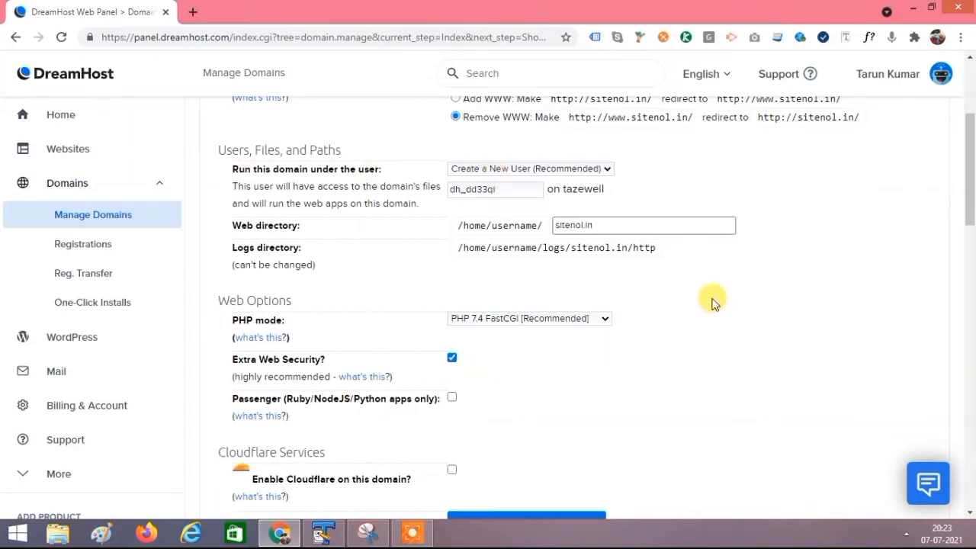
scroll(712, 299, down, 1)
scroll(713, 300, down, 2)
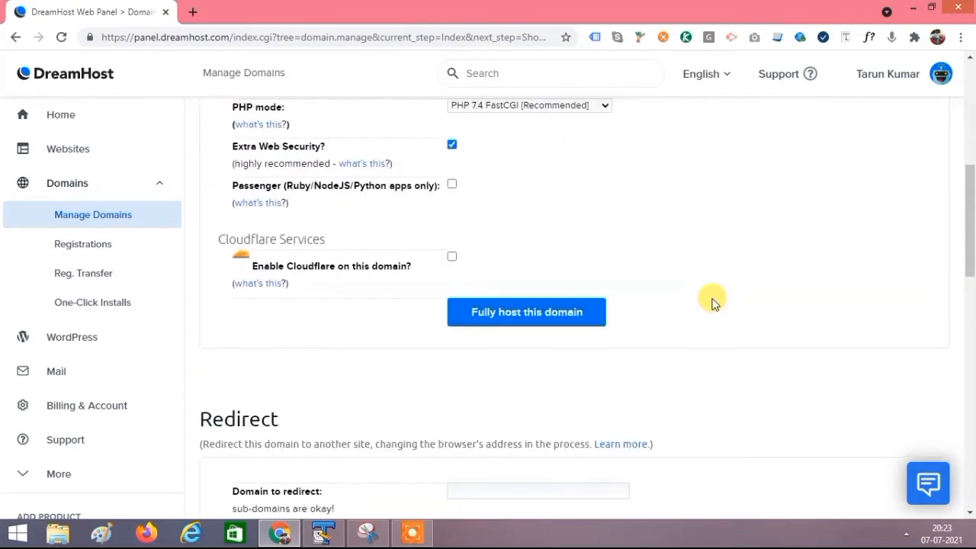
scroll(712, 300, up, 1)
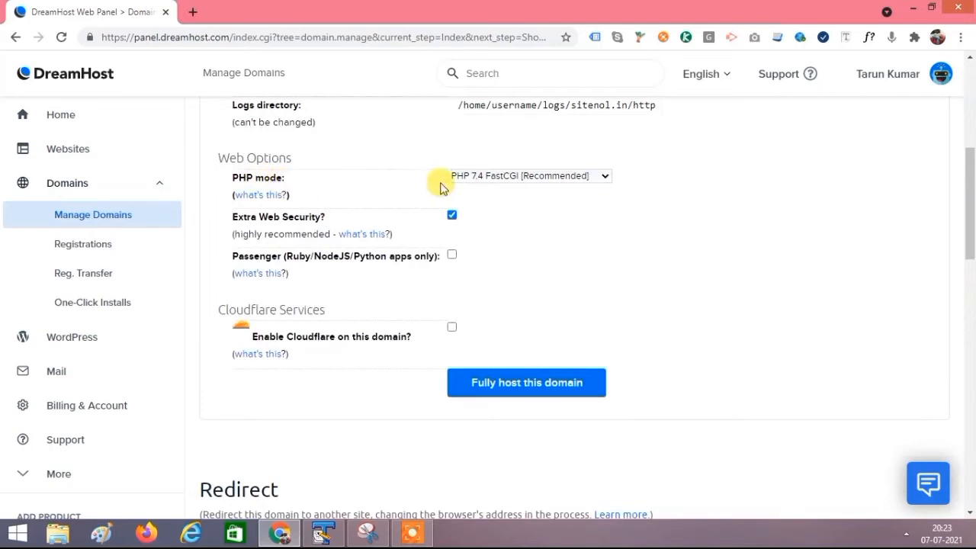
click(596, 182)
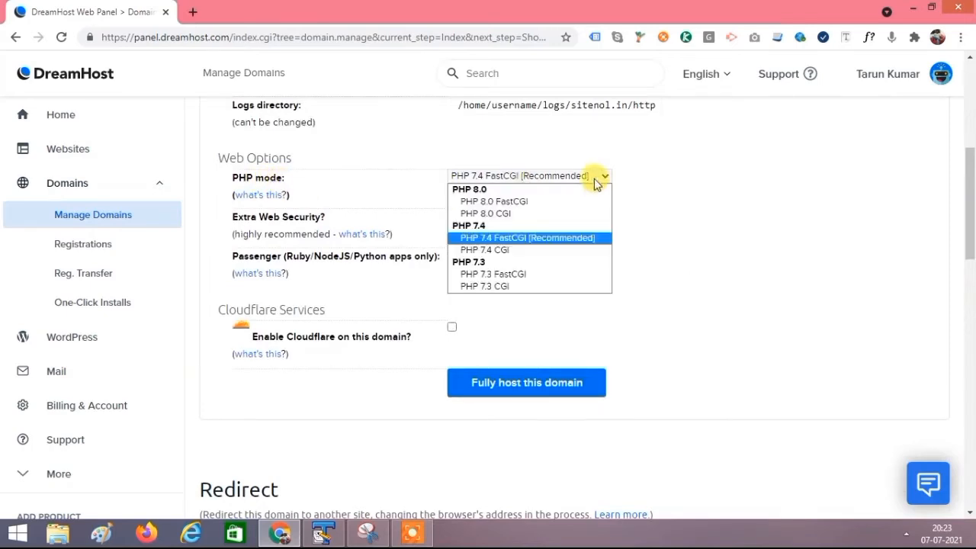
click(678, 195)
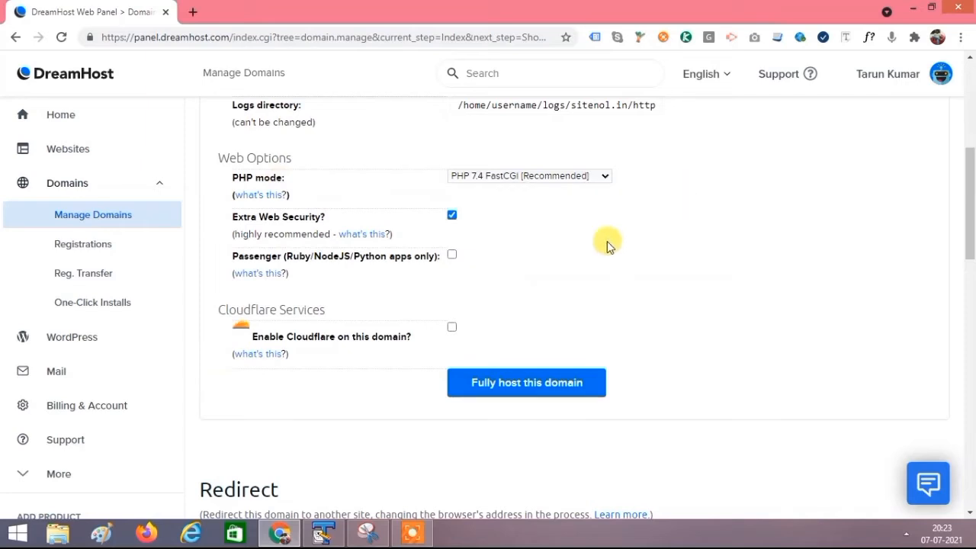
scroll(607, 241, down, 1)
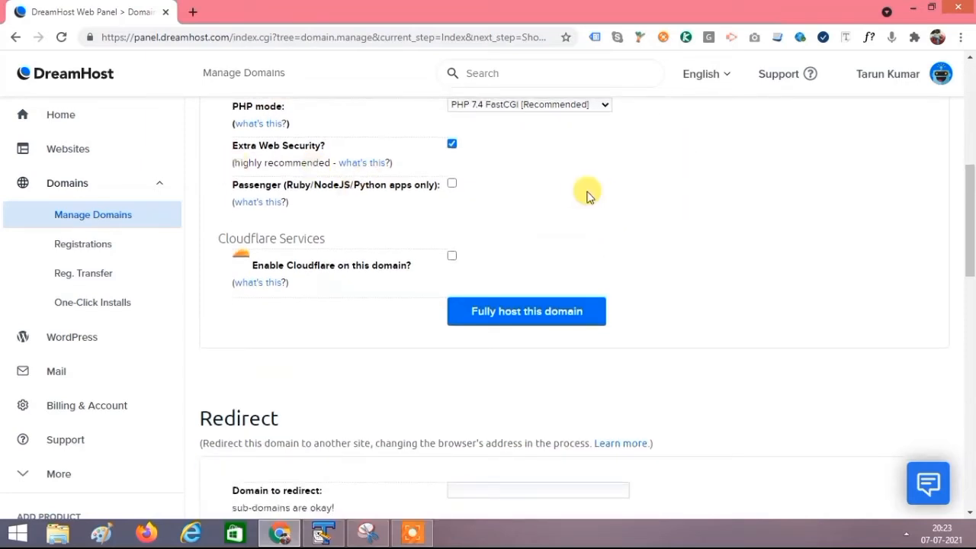
scroll(584, 194, down, 1)
scroll(305, 196, up, 1)
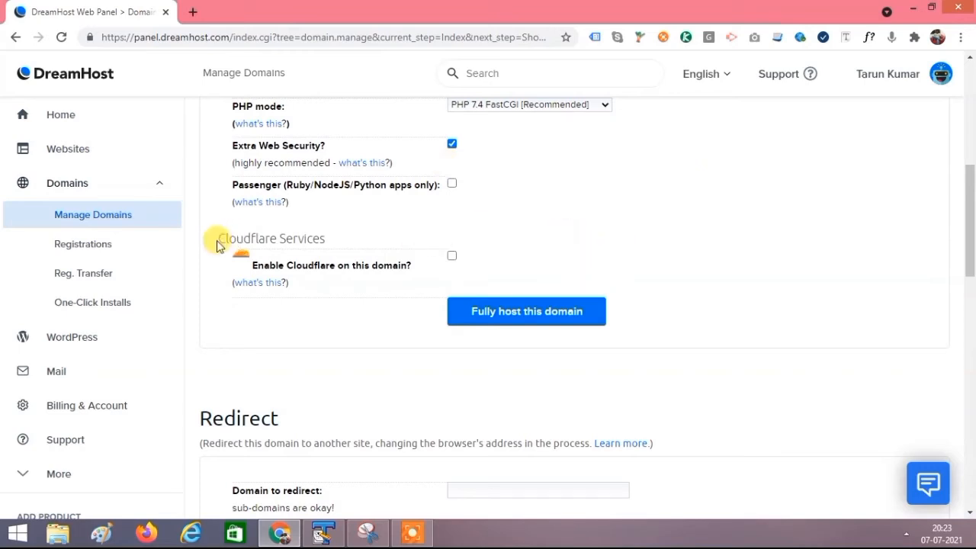
drag(216, 238, 328, 242)
click(462, 229)
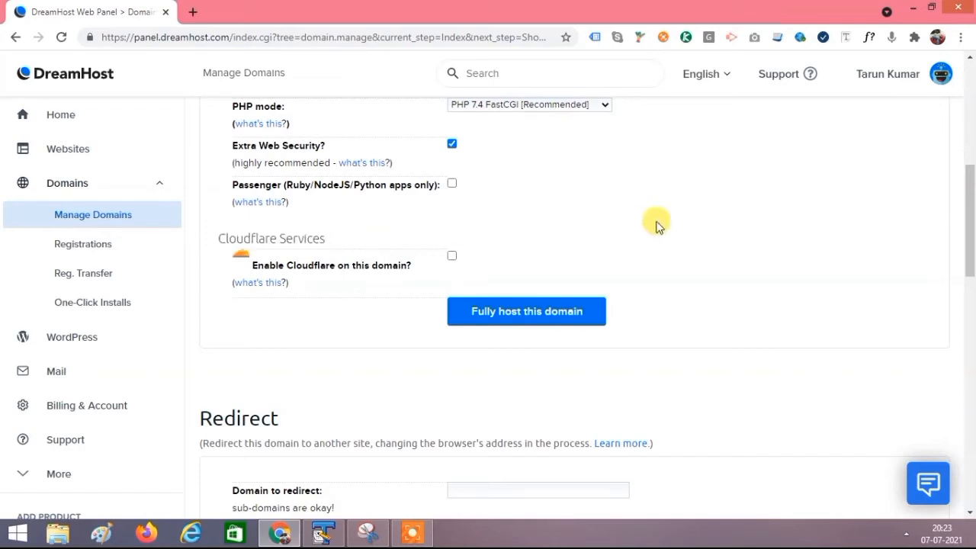
scroll(656, 222, down, 1)
click(451, 186)
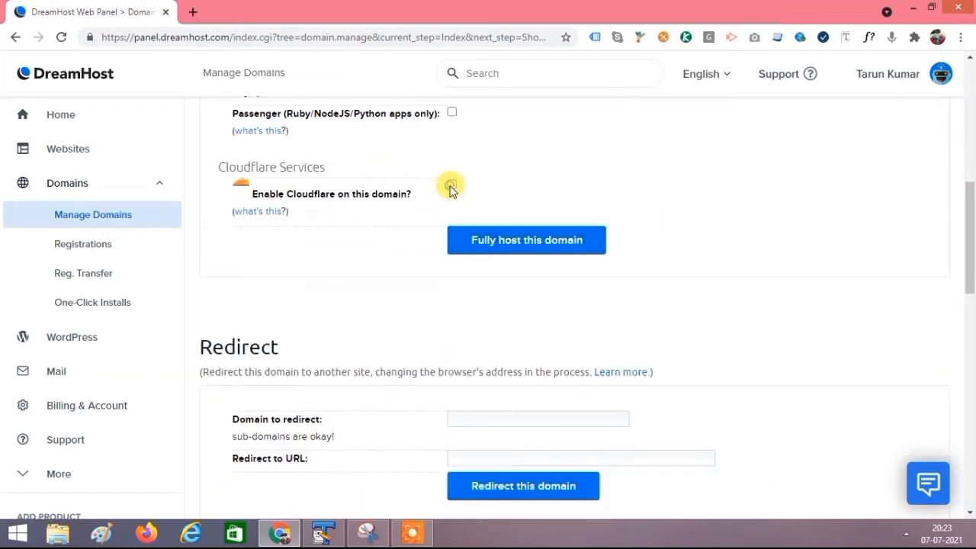
click(520, 232)
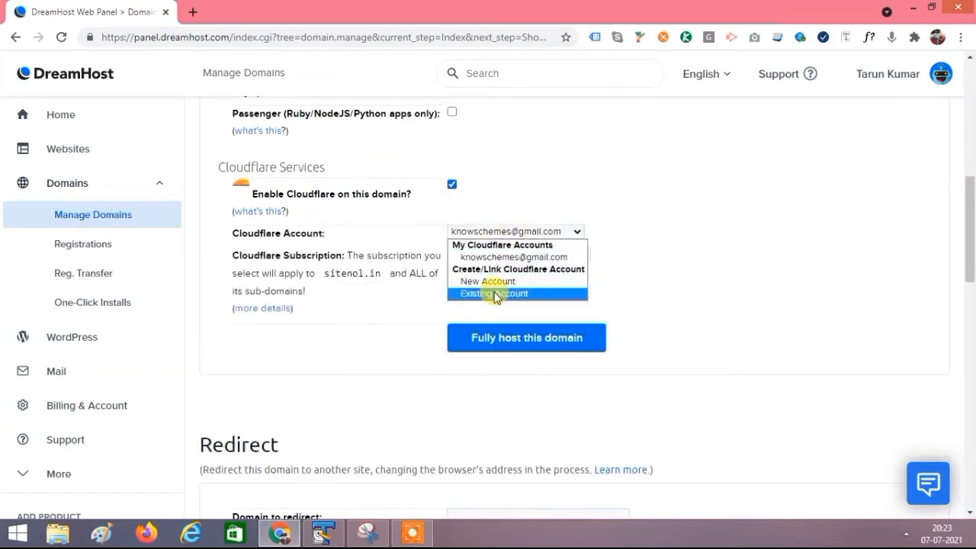
click(602, 191)
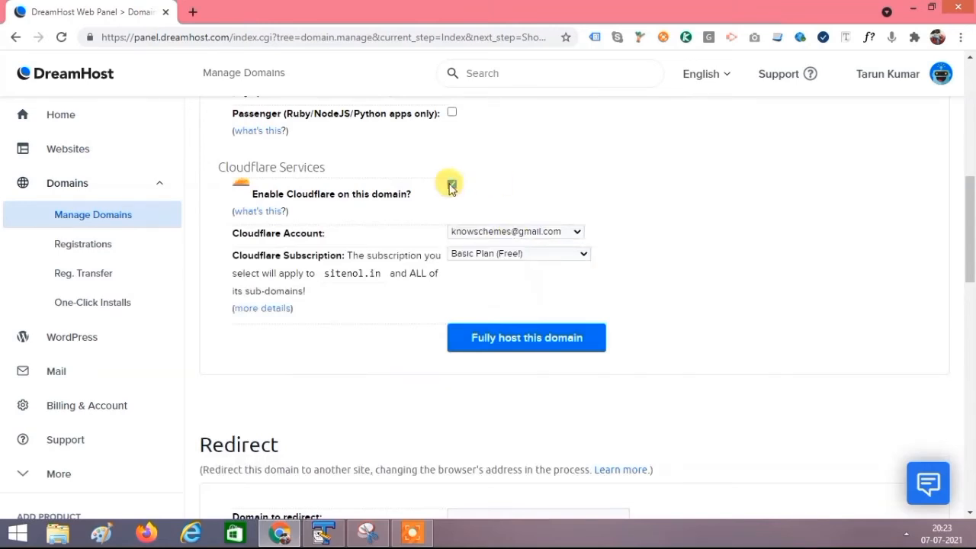
click(451, 185)
scroll(750, 244, down, 3)
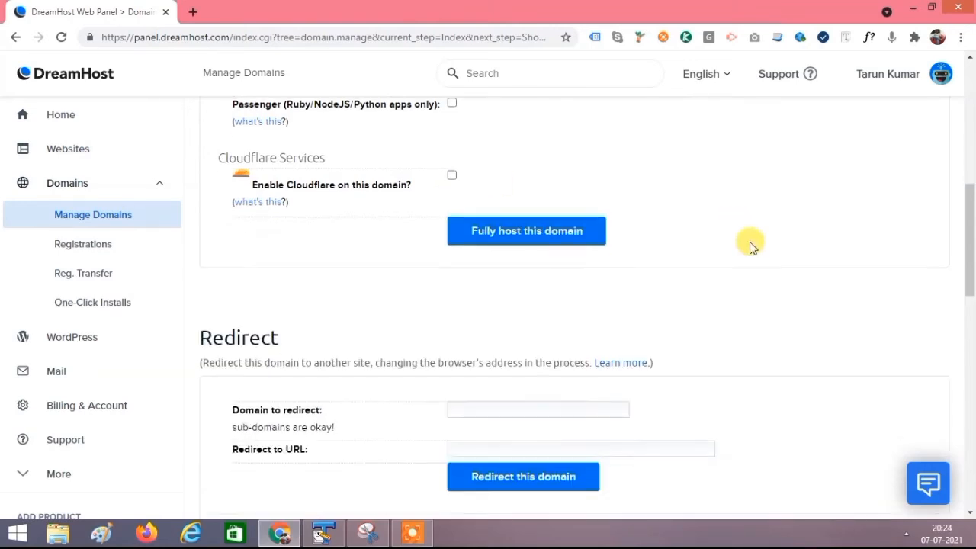
Step: Review the Redirect, Parked and DNS Only sections, then submit sitenol.in as Fully Hosted
scroll(749, 244, down, 8)
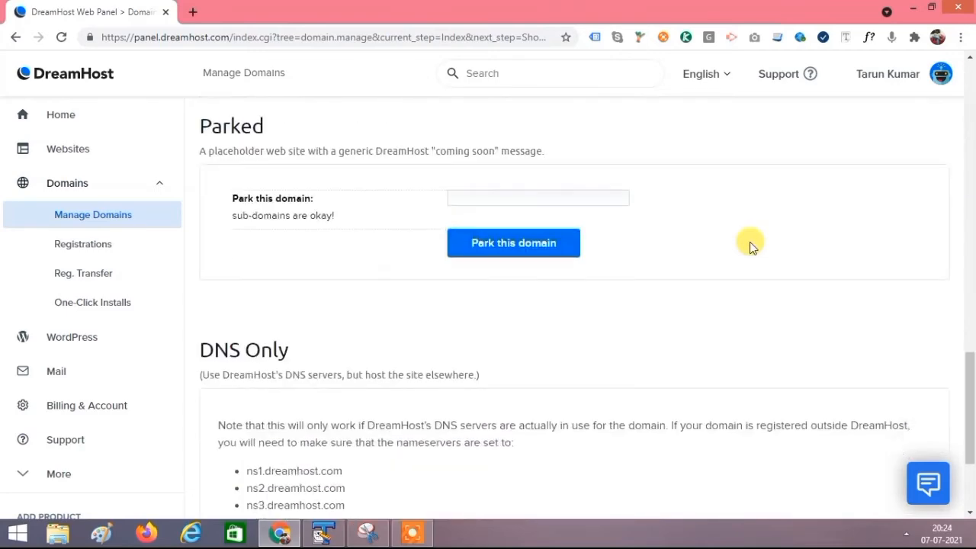
scroll(750, 242, down, 3)
scroll(744, 238, up, 5)
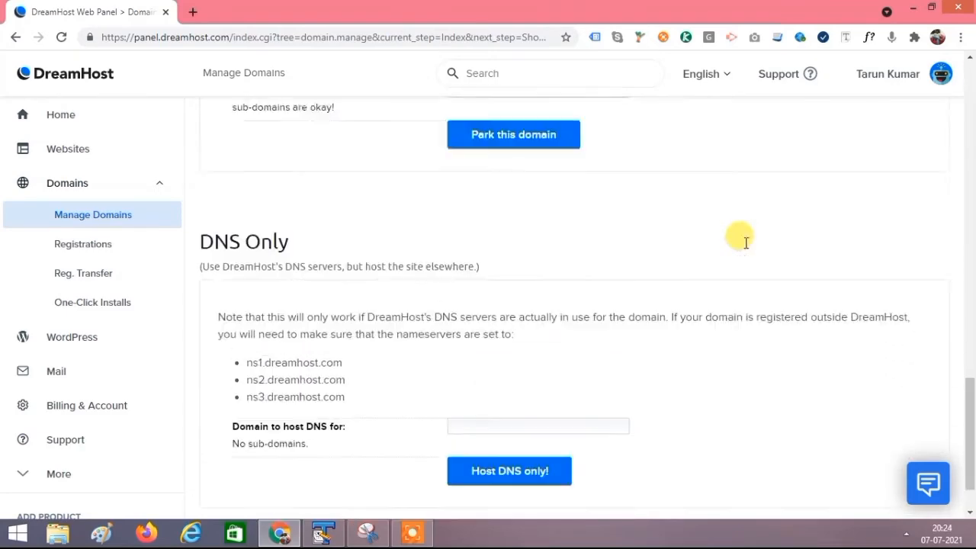
scroll(747, 244, up, 10)
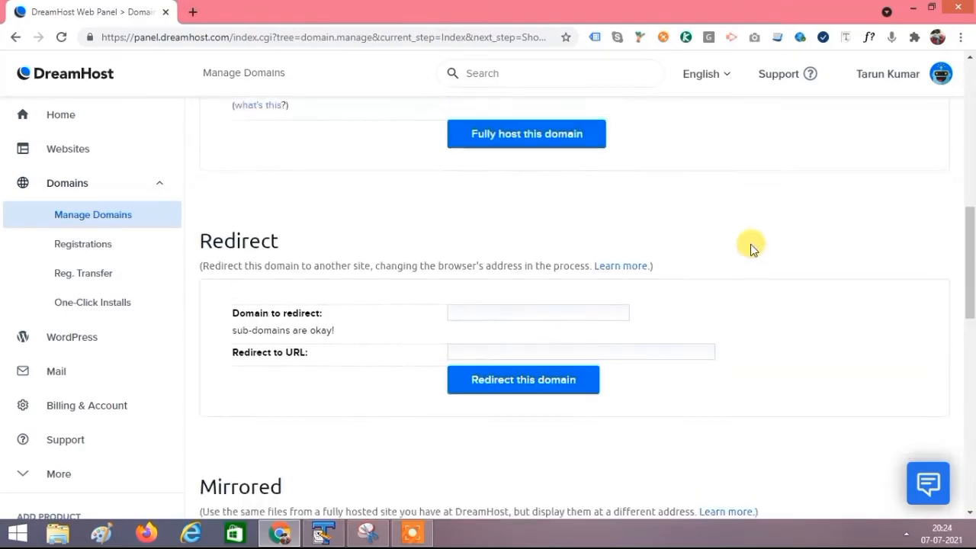
scroll(751, 248, up, 3)
scroll(759, 255, down, 6)
scroll(758, 254, up, 7)
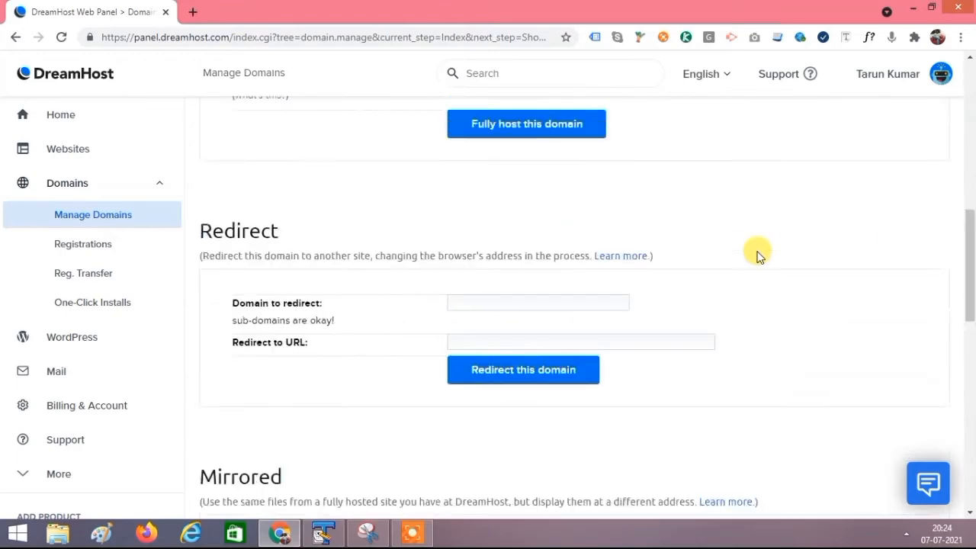
scroll(755, 252, up, 3)
scroll(741, 252, down, 10)
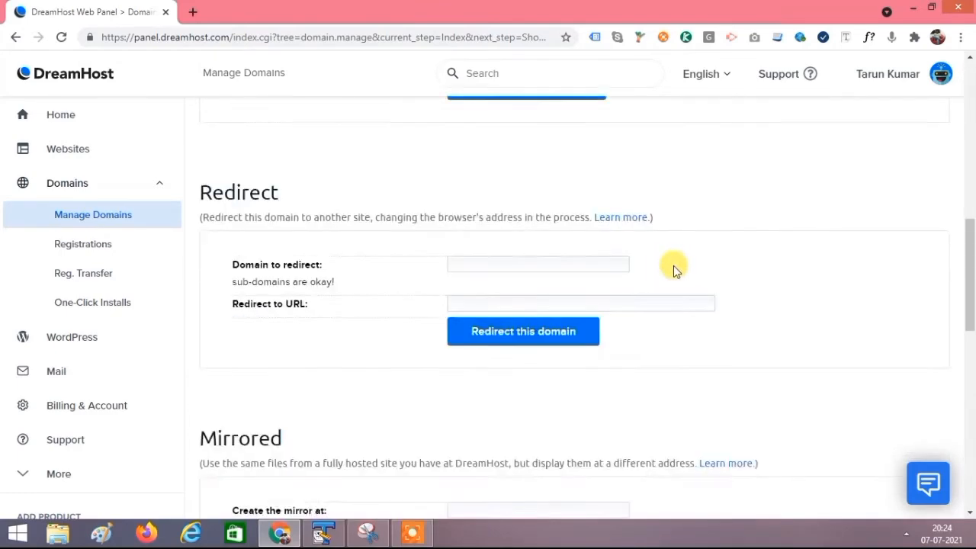
scroll(707, 271, down, 4)
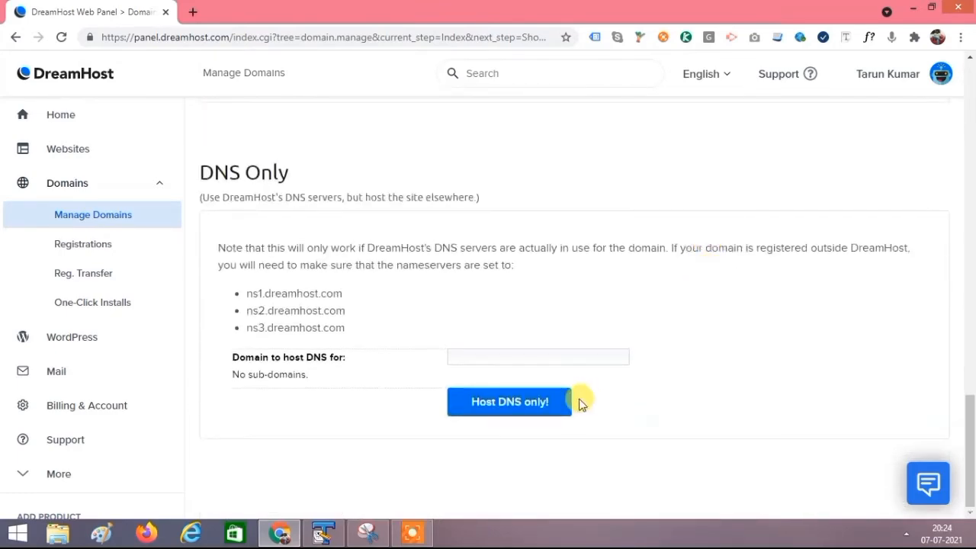
scroll(721, 347, up, 10)
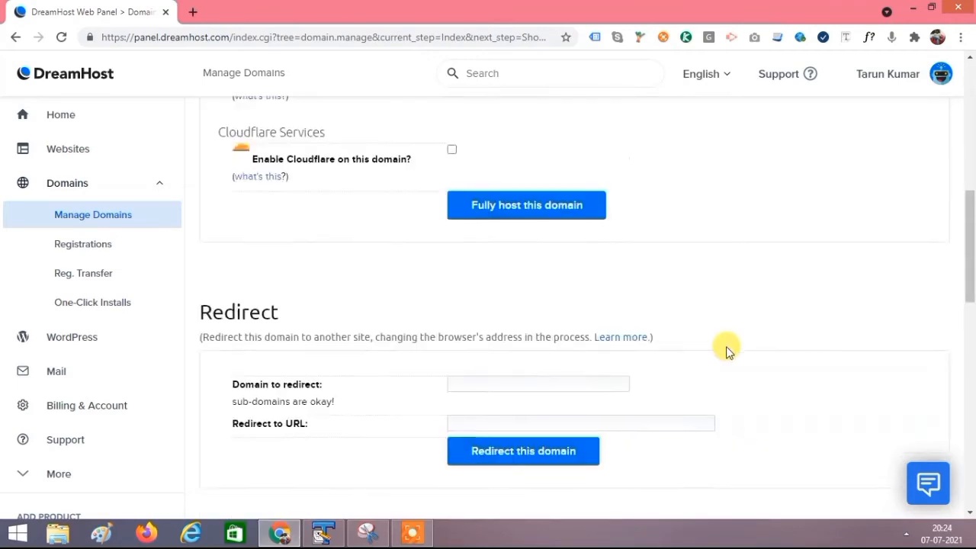
scroll(726, 349, up, 2)
scroll(725, 349, down, 2)
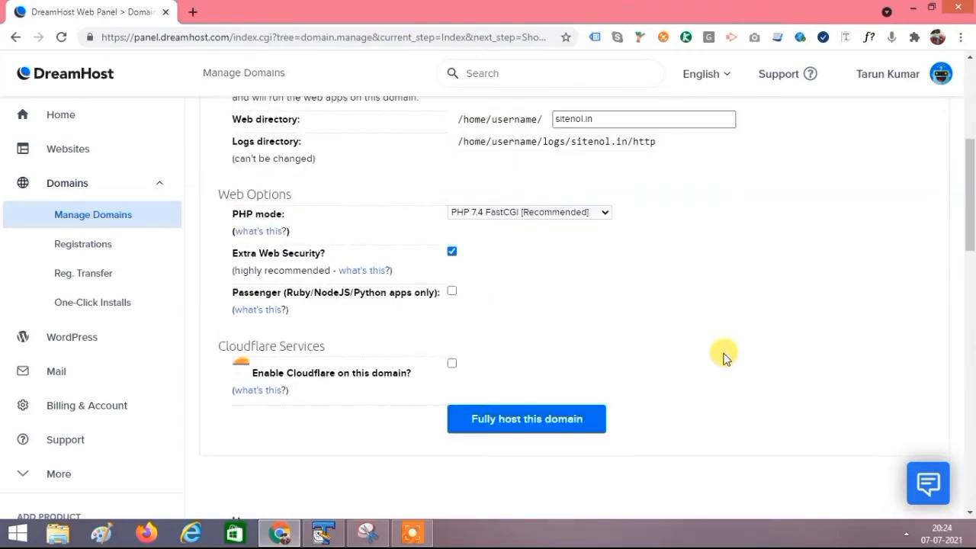
click(515, 424)
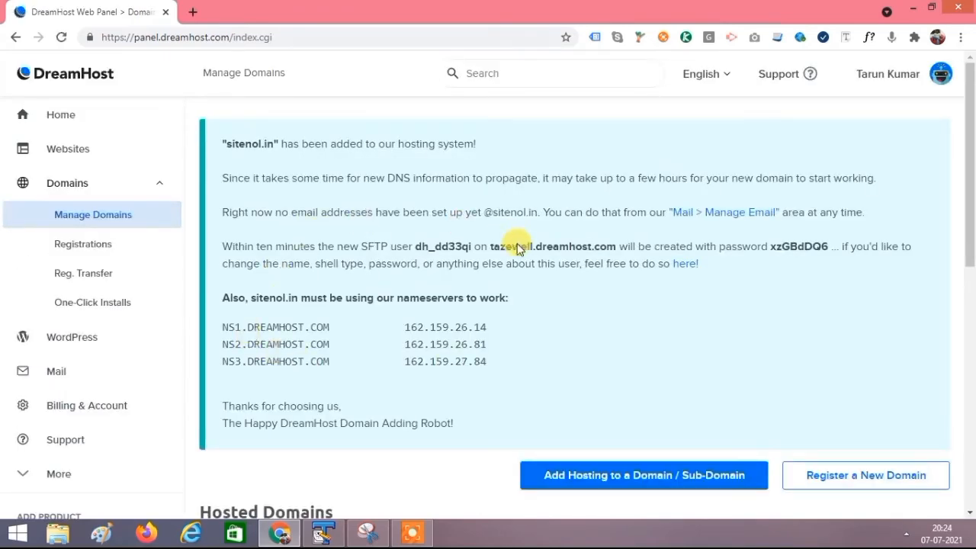
Step: Highlight the 'sitenol.in has been added' line and the domain name on the confirmation page
scroll(595, 308, down, 2)
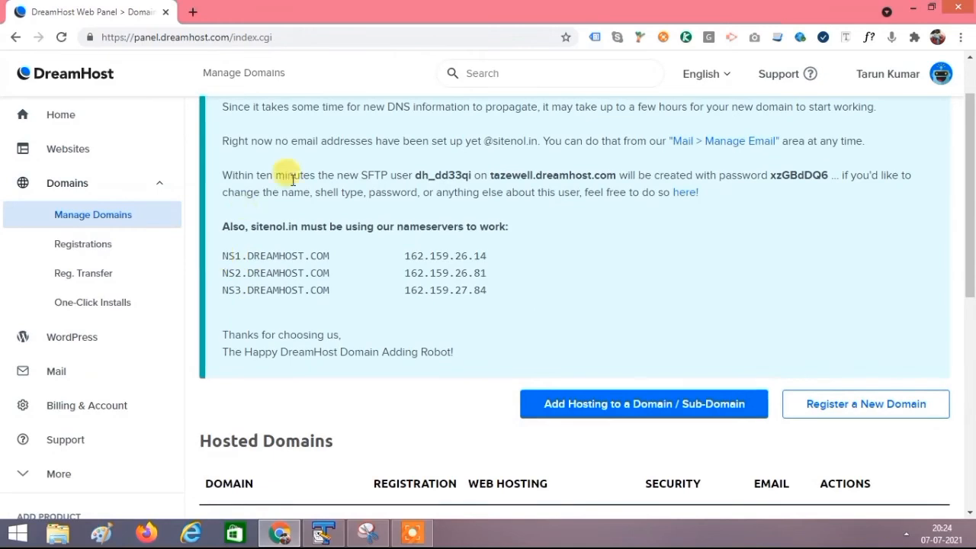
scroll(403, 339, up, 2)
drag(223, 140, 512, 154)
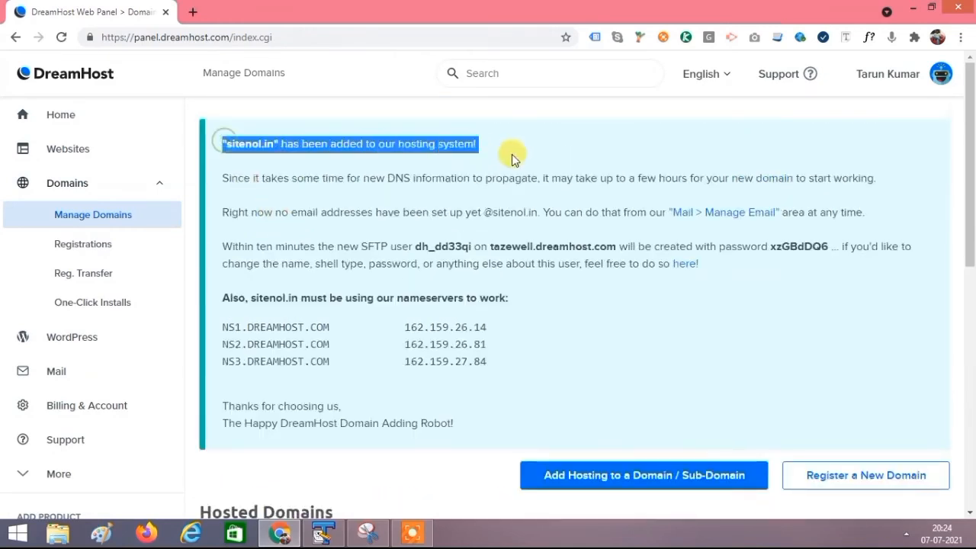
click(494, 158)
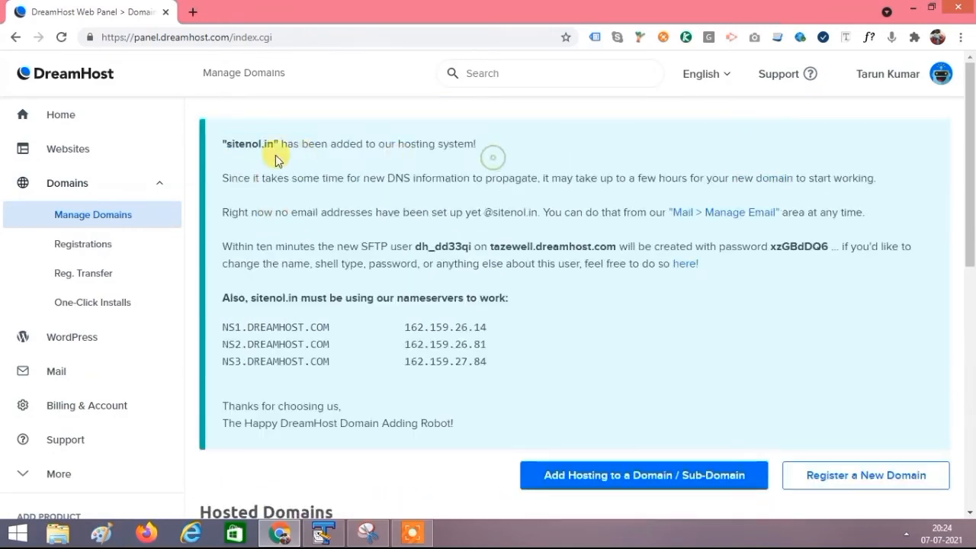
drag(218, 144, 272, 144)
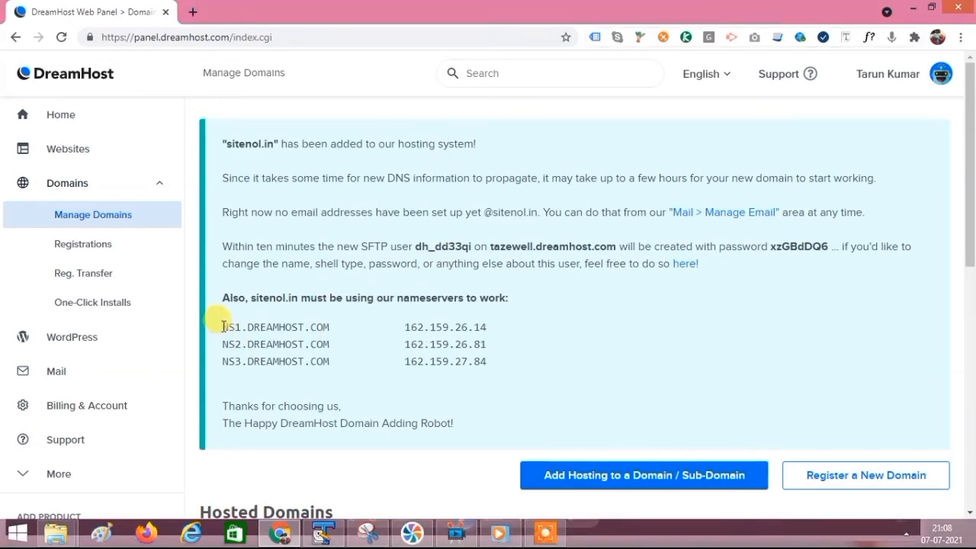
drag(222, 327, 490, 367)
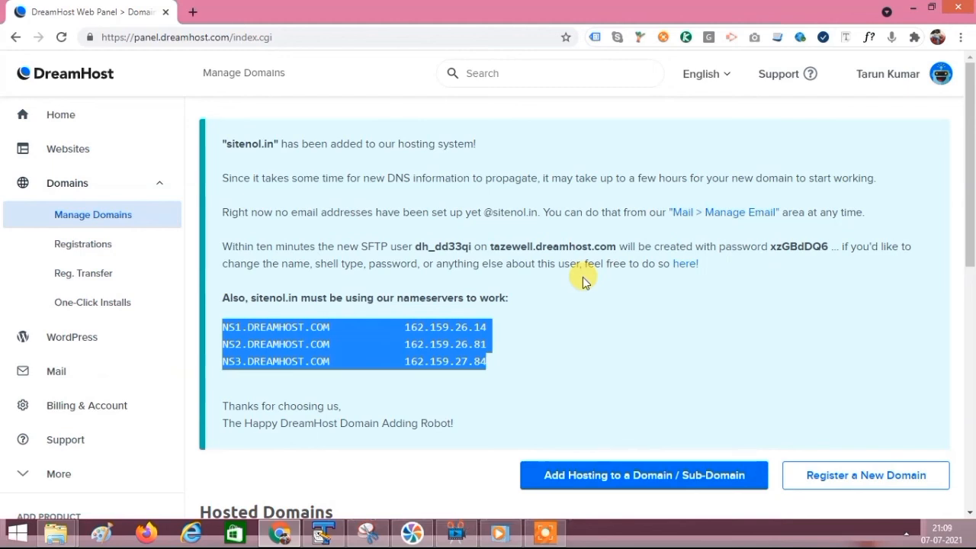
click(384, 284)
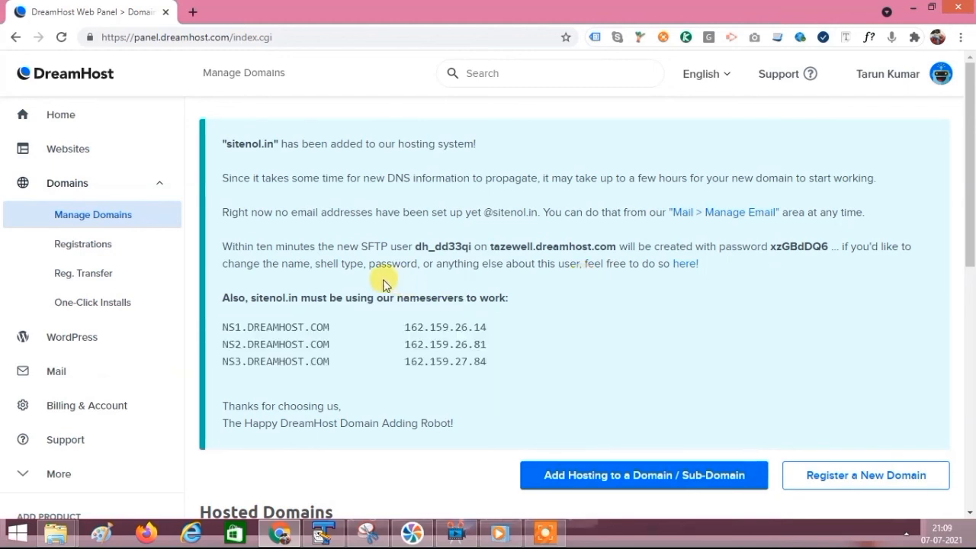